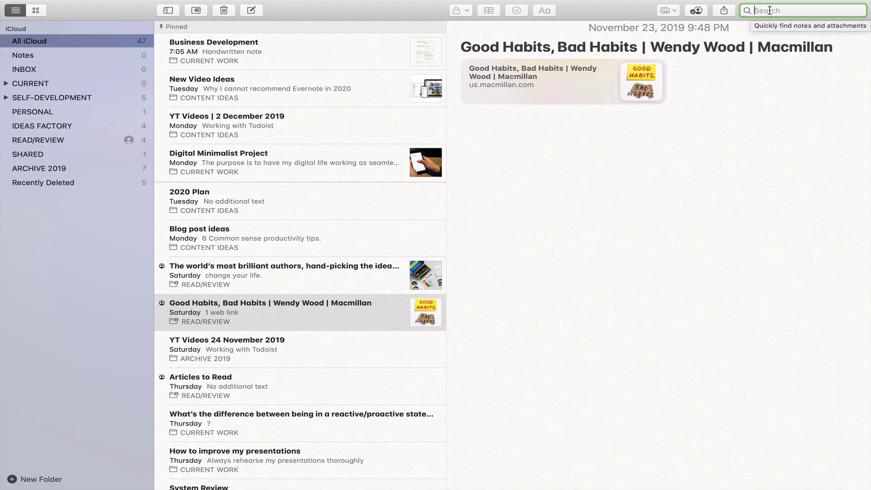
- In Customise Toolbar, drag the Search field to the toolbar's far left and drag the blank Space out
mouse_move(151, 7)
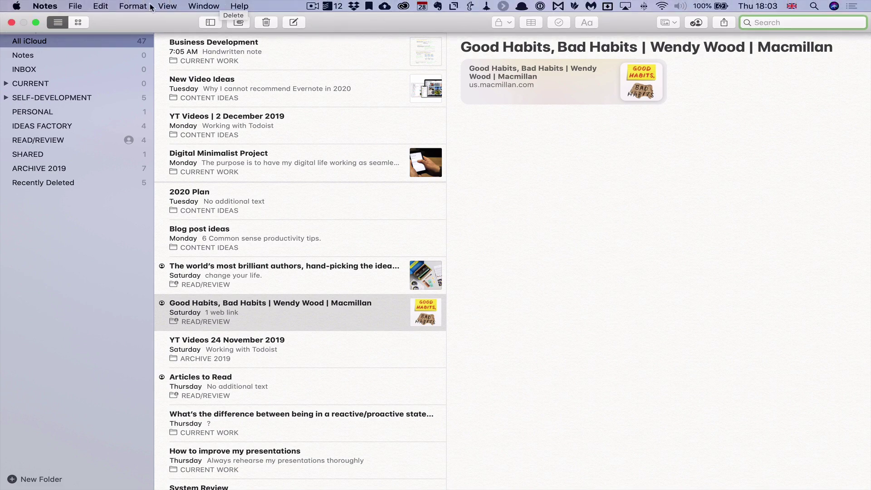
left_click(98, 6)
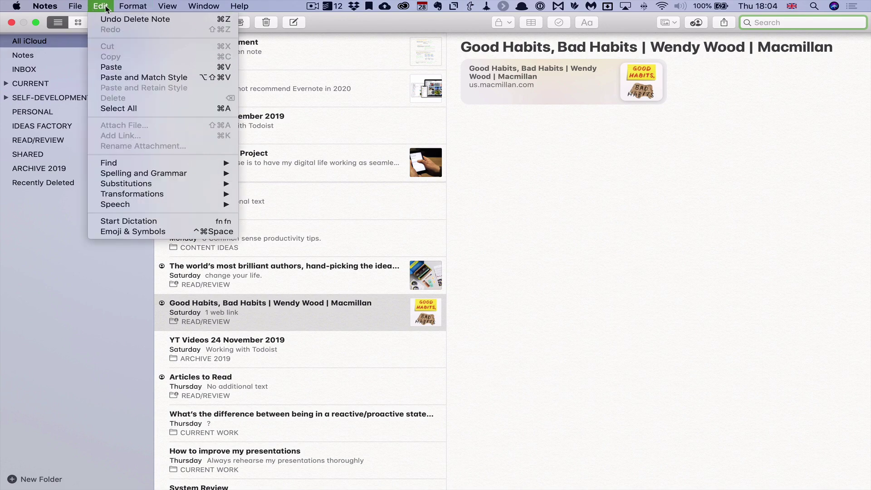
mouse_move(162, 8)
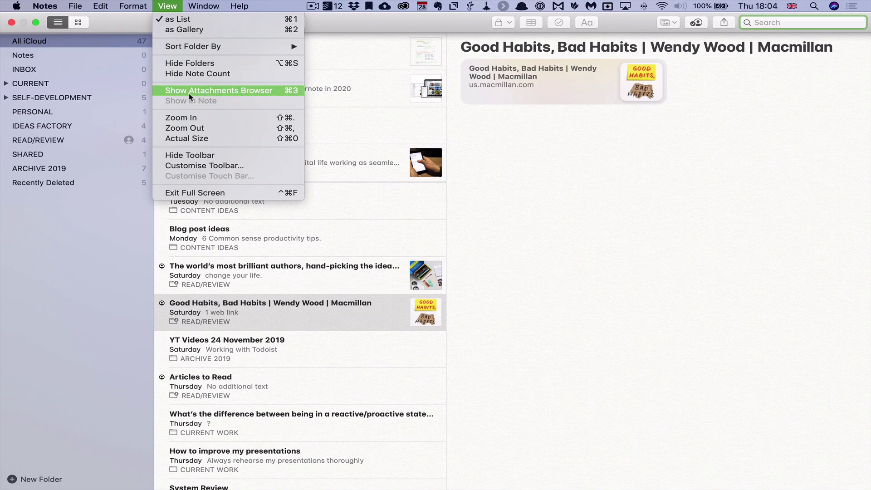
left_click(210, 166)
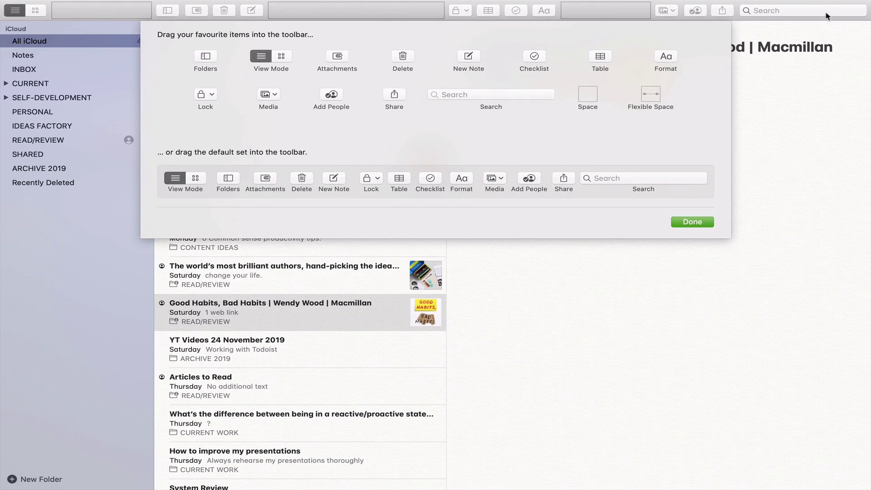
left_click_drag(772, 11, 506, 12)
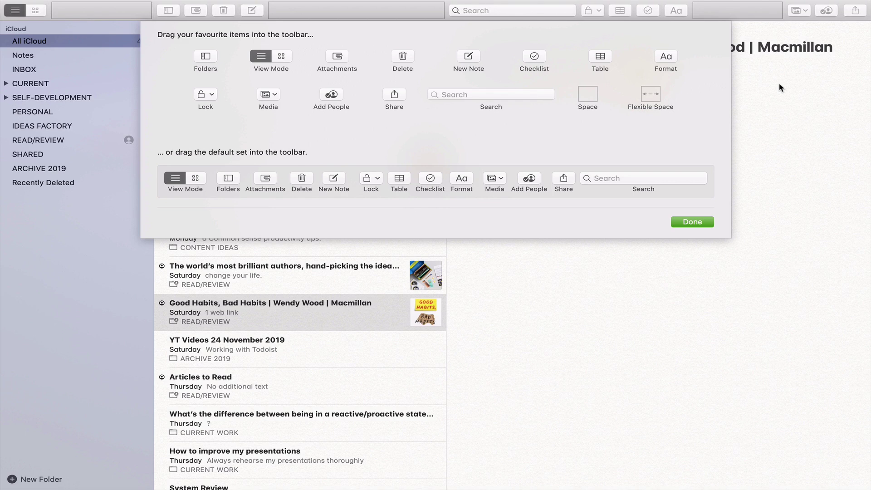
left_click_drag(487, 13, 223, 12)
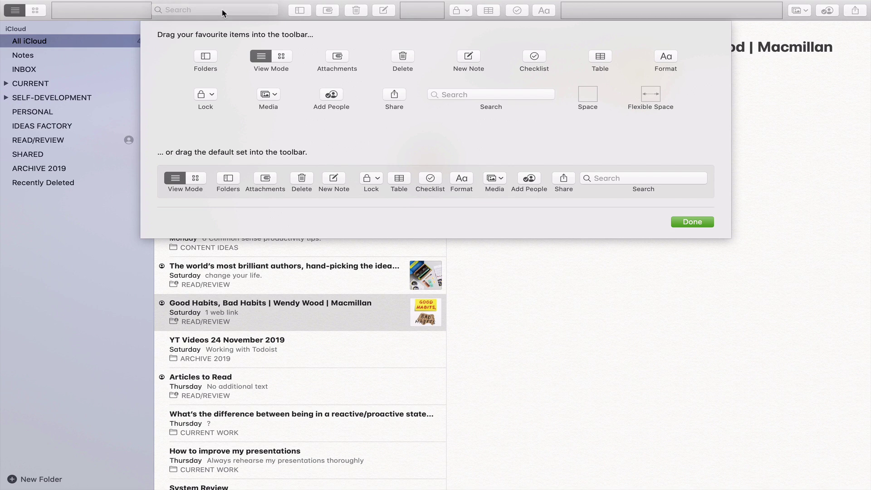
left_click_drag(128, 15, 127, 48)
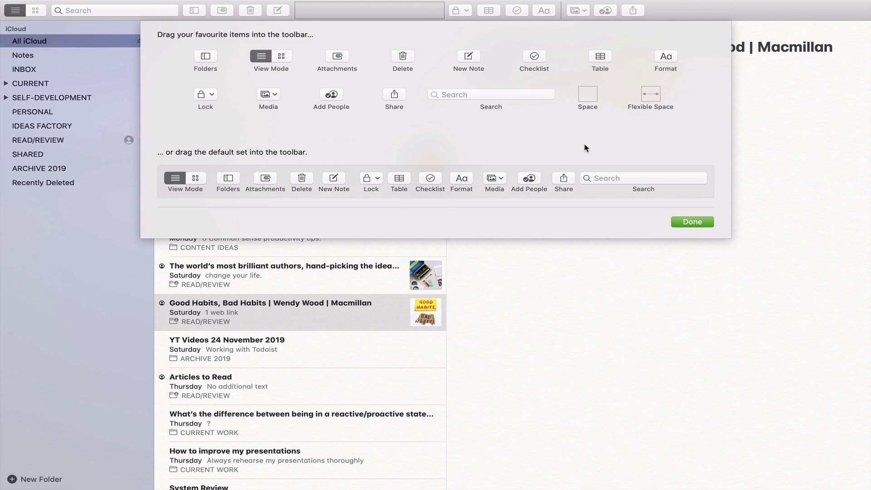
- Finish the toolbar customisation and try the Search field in its new left position
left_click(699, 222)
mouse_move(149, 2)
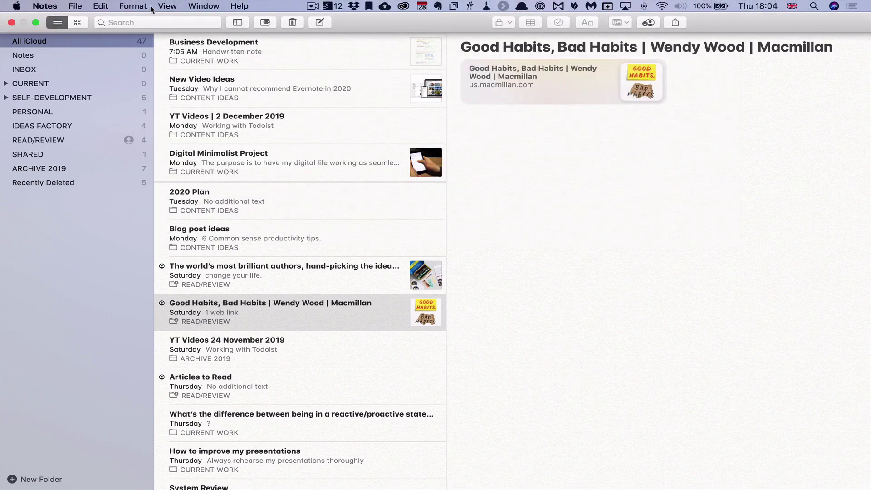
left_click(169, 6)
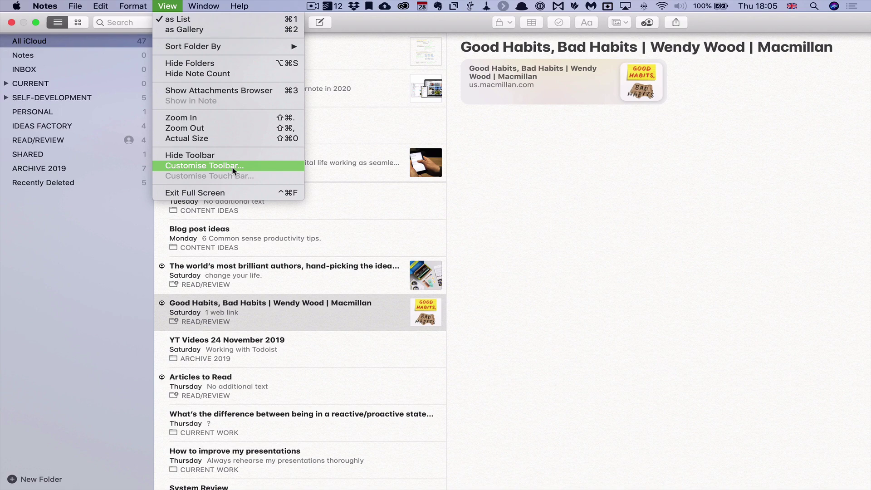
left_click(570, 238)
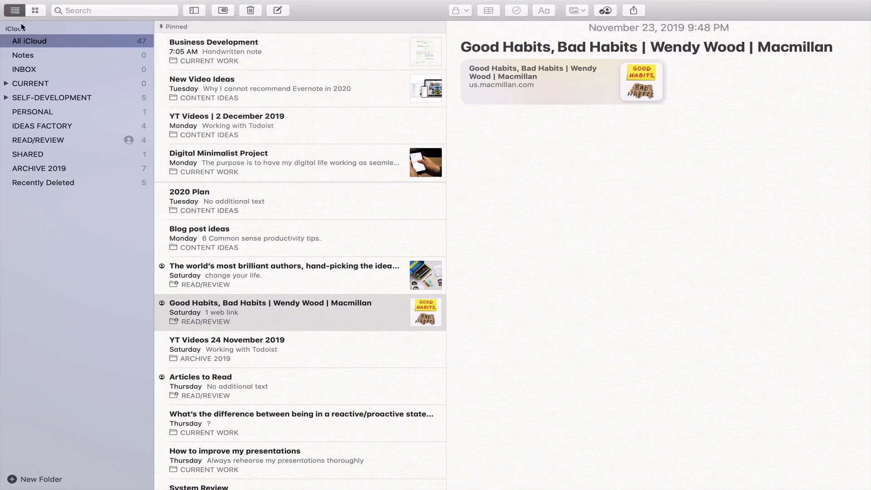
left_click(89, 8)
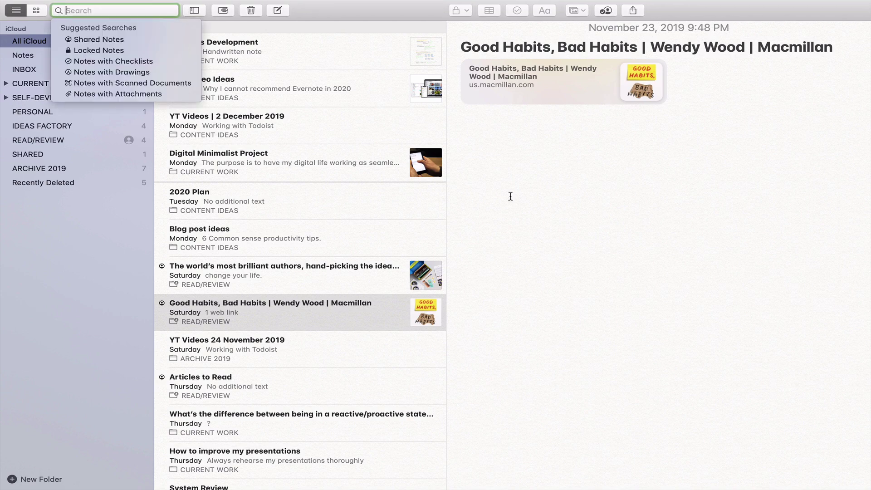
left_click(709, 262)
- Reopen View > Customise Toolbar to confirm the layout, then click Done
mouse_move(421, 4)
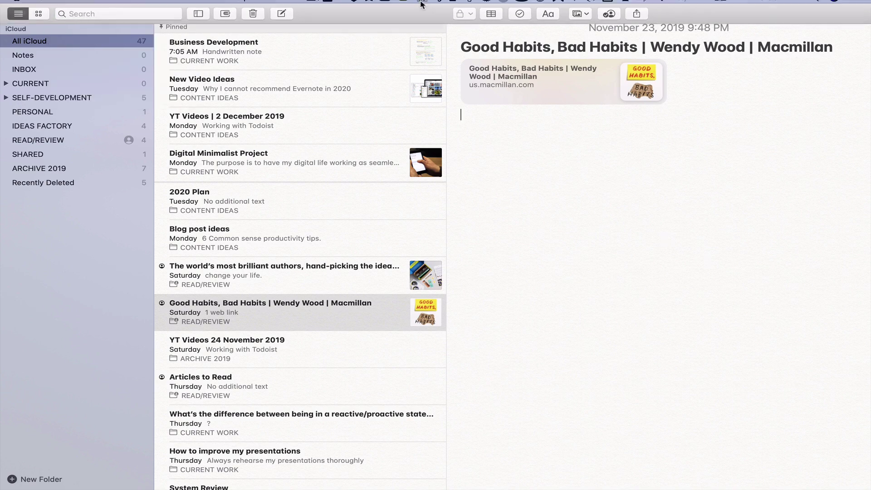
left_click(168, 6)
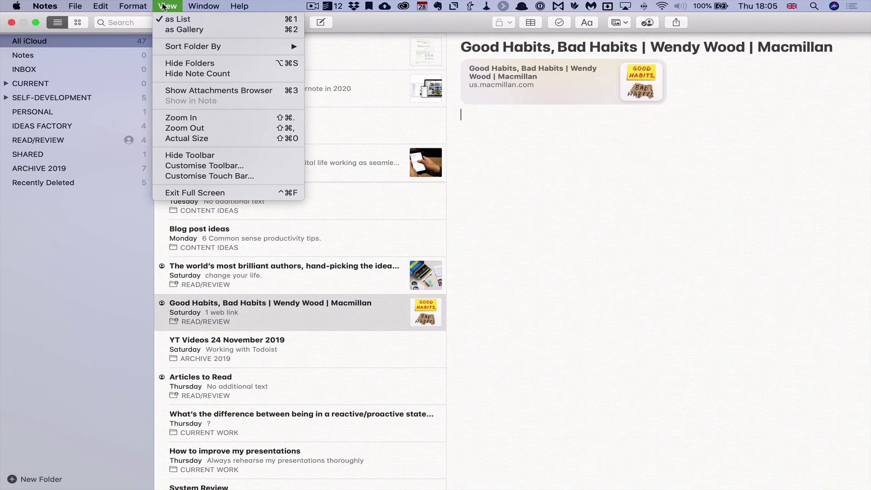
left_click(250, 167)
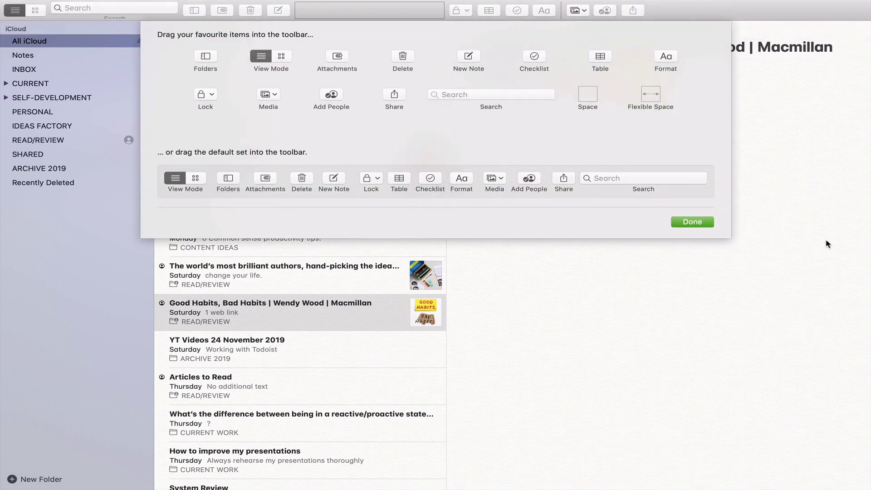
left_click(706, 221)
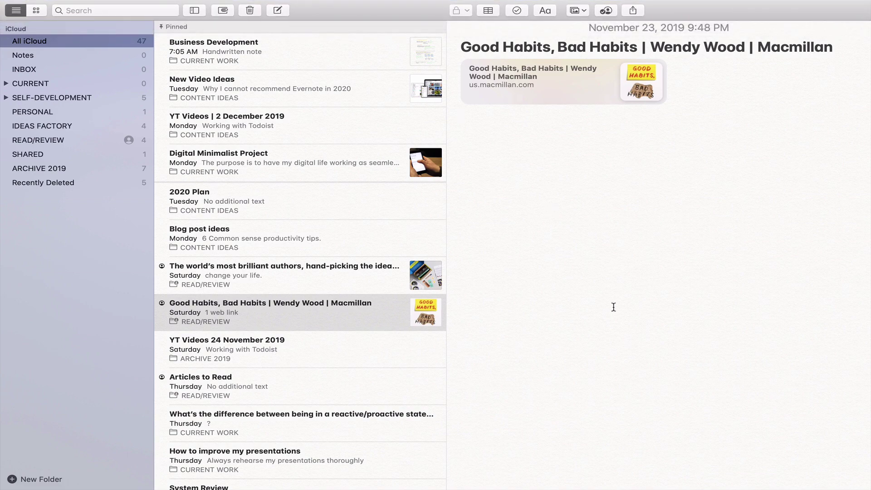
- Switch to the desktop Space and relaunch Notes by searching 'note' in Spotlight
key("ctrl+Left")
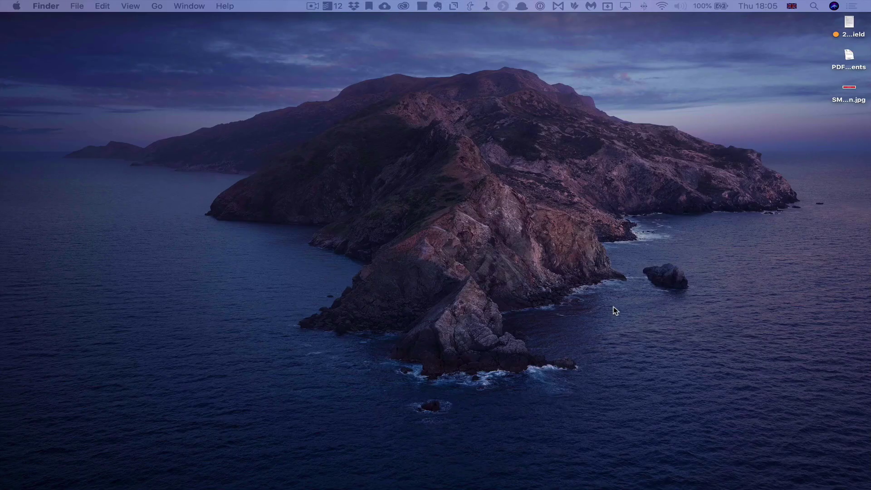
key("super+space")
type("note")
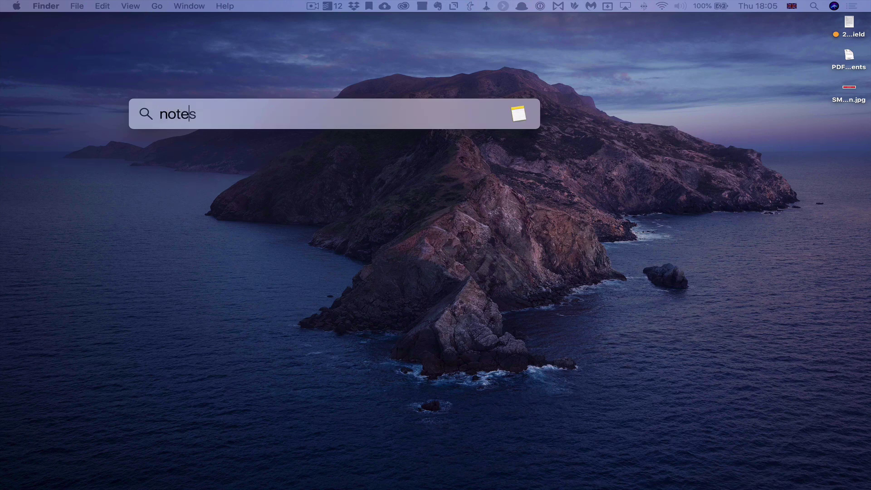
key("Return")
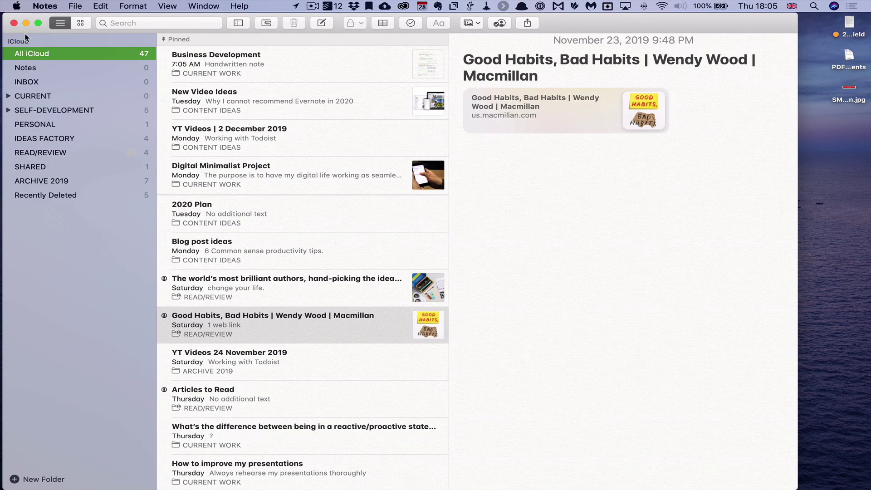
- Make Notes full screen, check Customise Touch Bar, then search the notes for 'James bond'
left_click(38, 23)
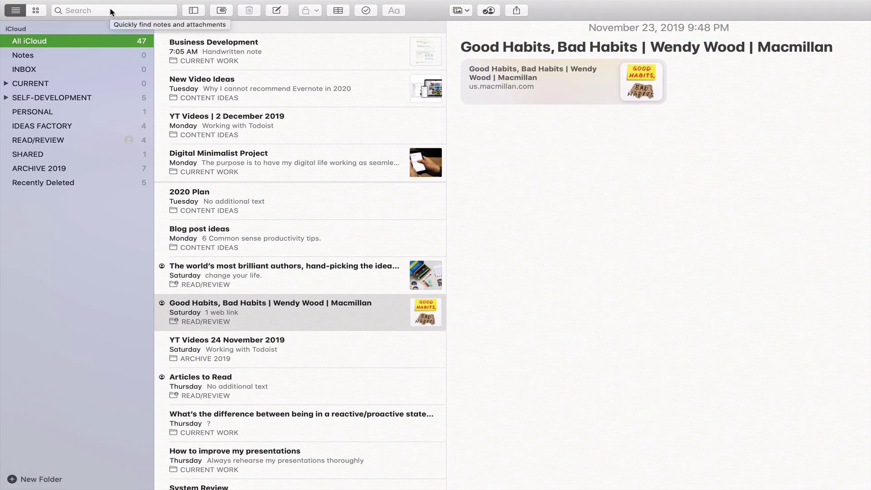
mouse_move(190, 1)
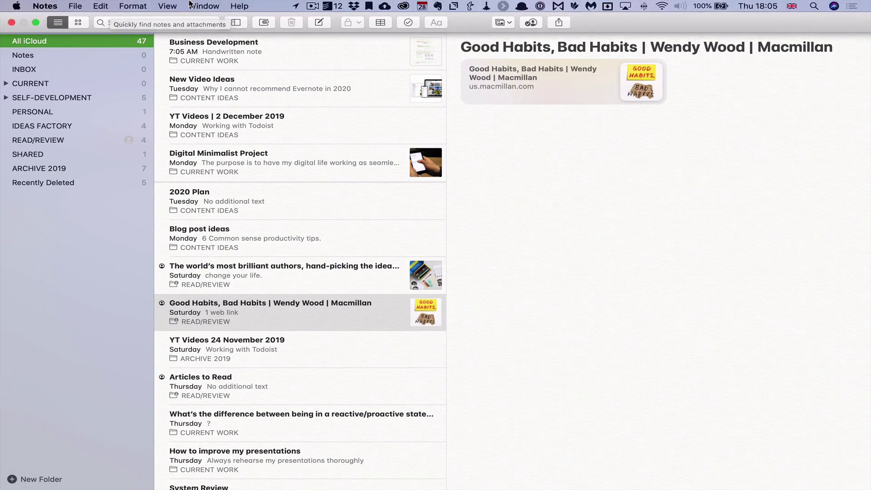
left_click(163, 4)
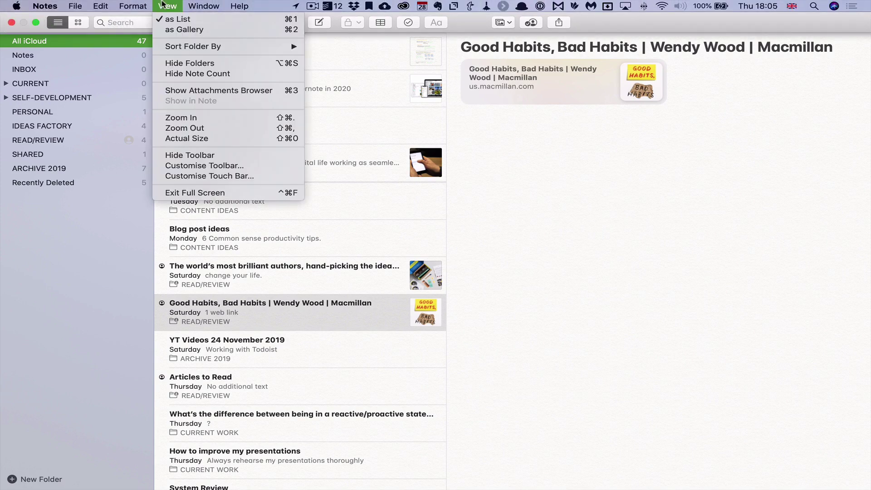
left_click(235, 176)
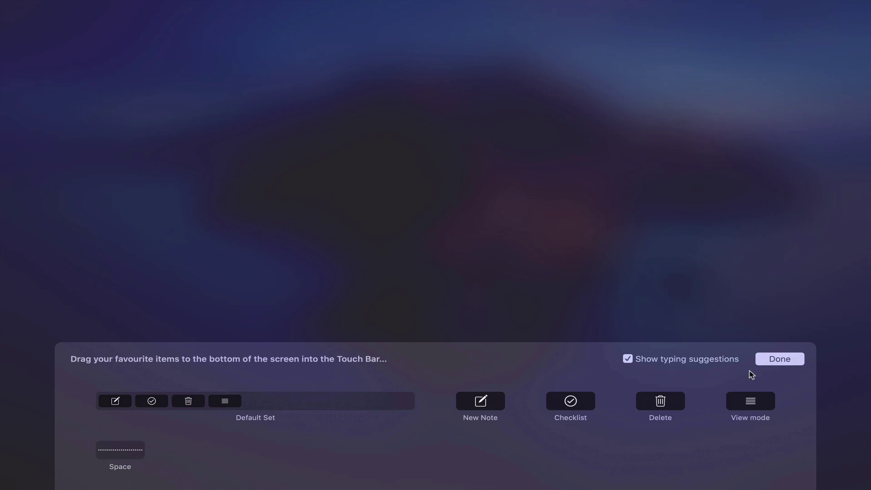
left_click(776, 359)
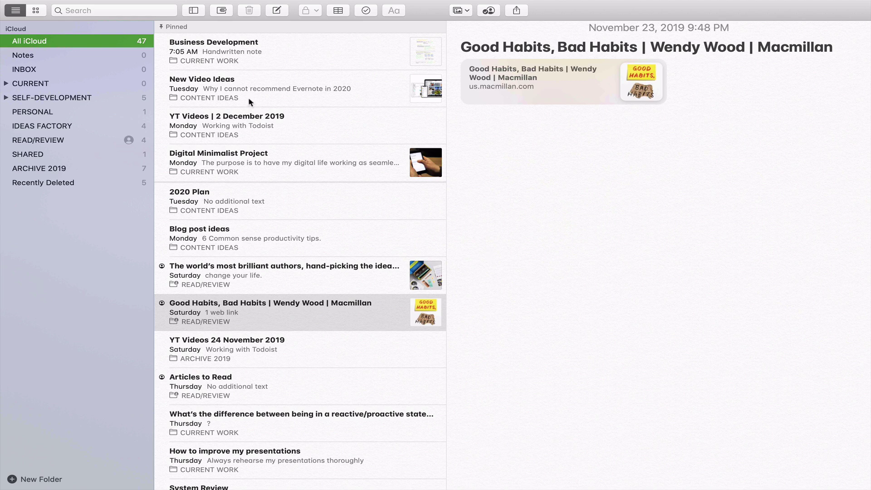
left_click(152, 10)
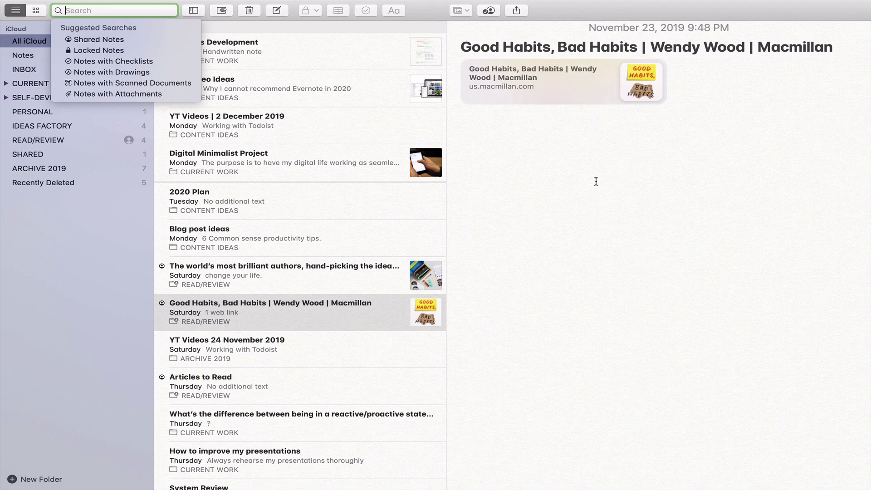
type("James")
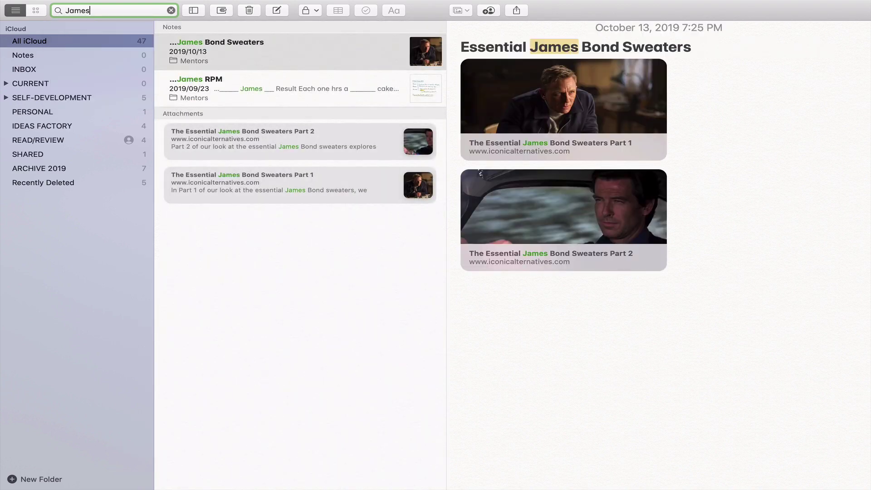
type(" b")
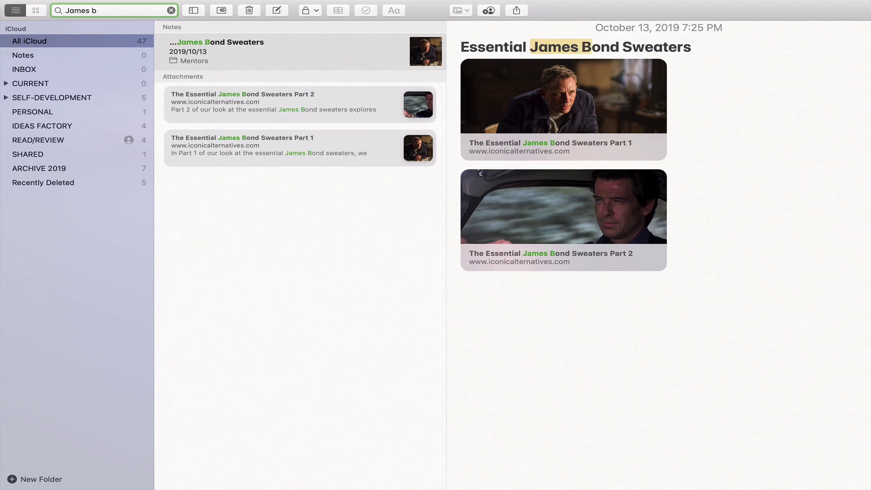
type("ond")
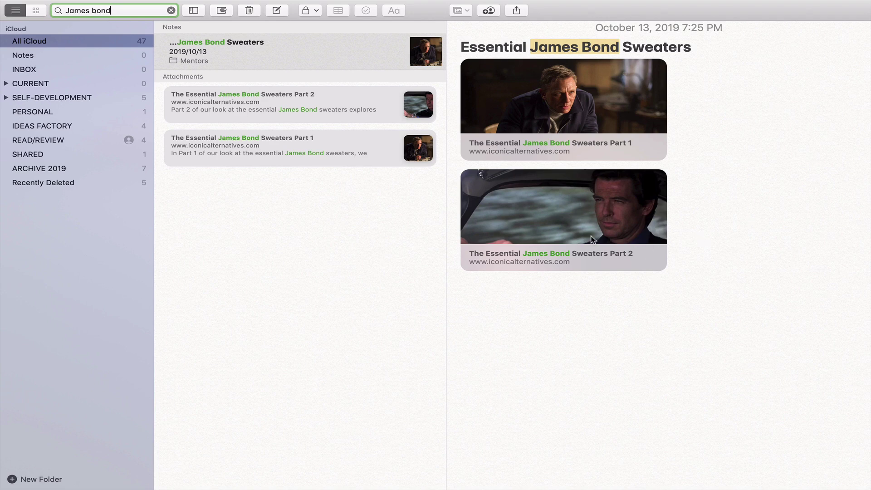
- Select the James Bond Sweaters note and its Part 2 and Part 1 attachment results, then clear the search
left_click(216, 53)
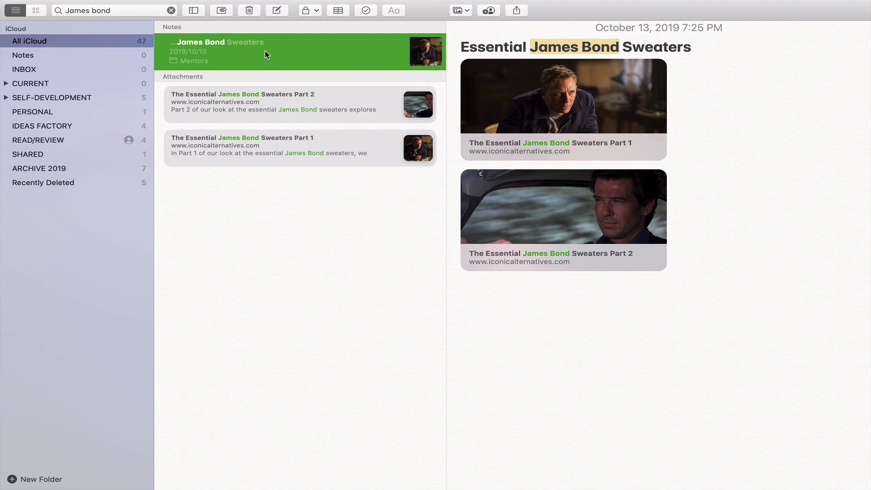
left_click(279, 105)
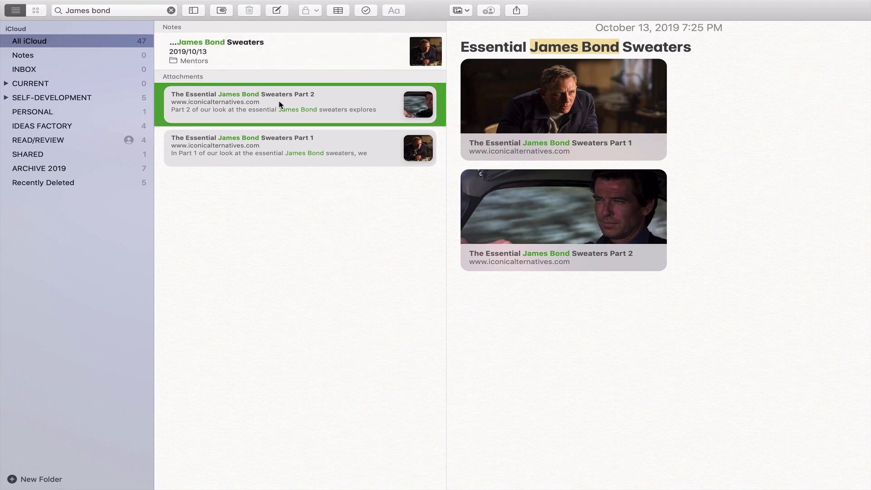
left_click(302, 168)
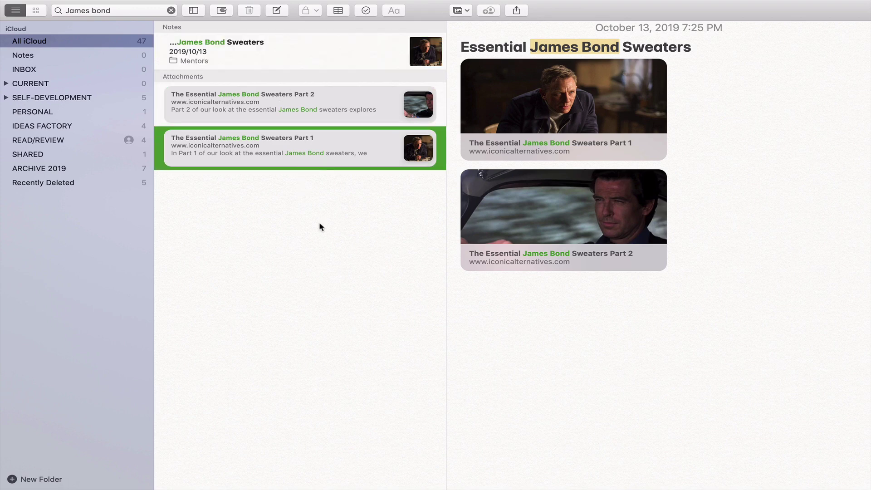
left_click(171, 11)
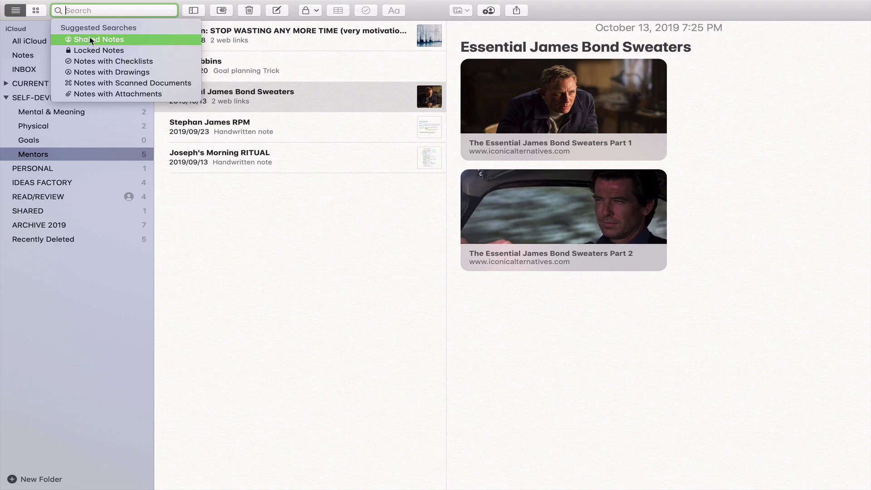
- Filter to Notes with Checklists, open Daily Routines, and narrow the notes list to widen the note pane
left_click(109, 62)
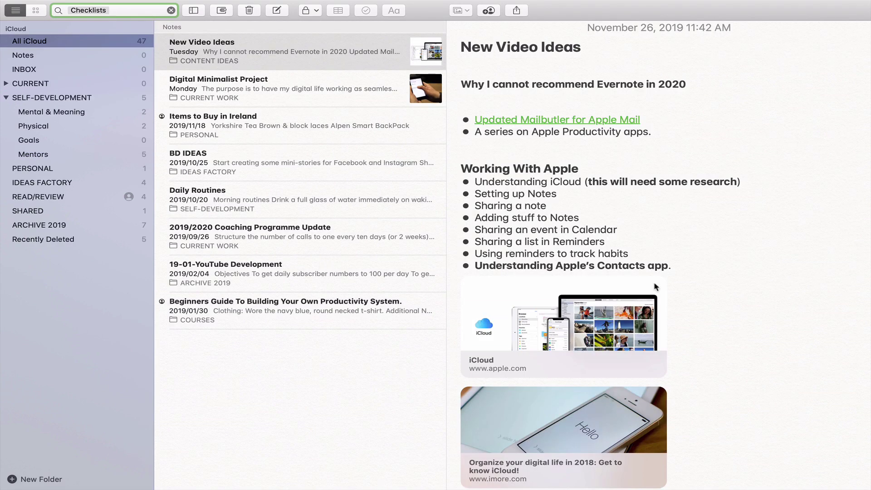
scroll(662, 285, "down", 6)
scroll(662, 285, "down", 2)
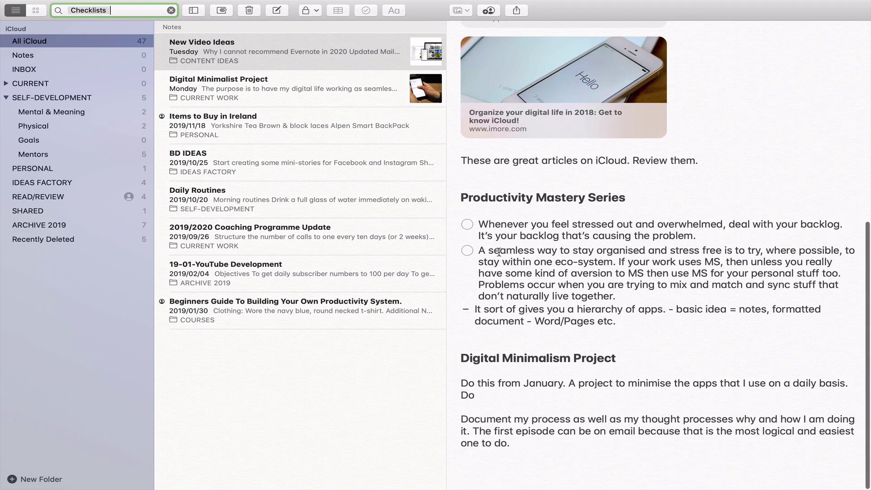
scroll(576, 298, "up", 8)
left_click(334, 233)
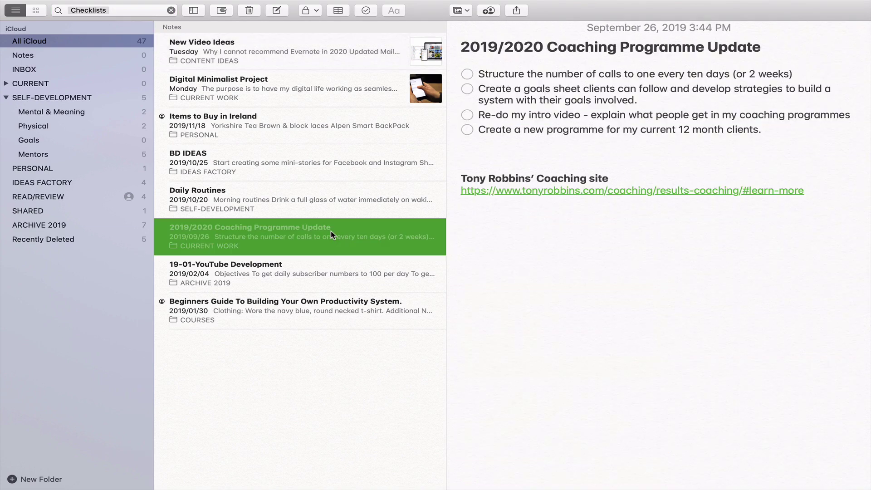
left_click(204, 193)
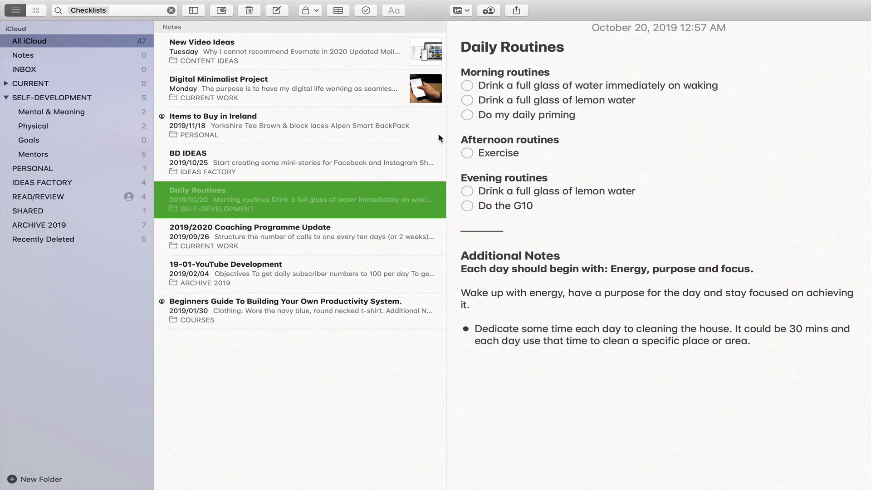
left_click_drag(443, 140, 384, 151)
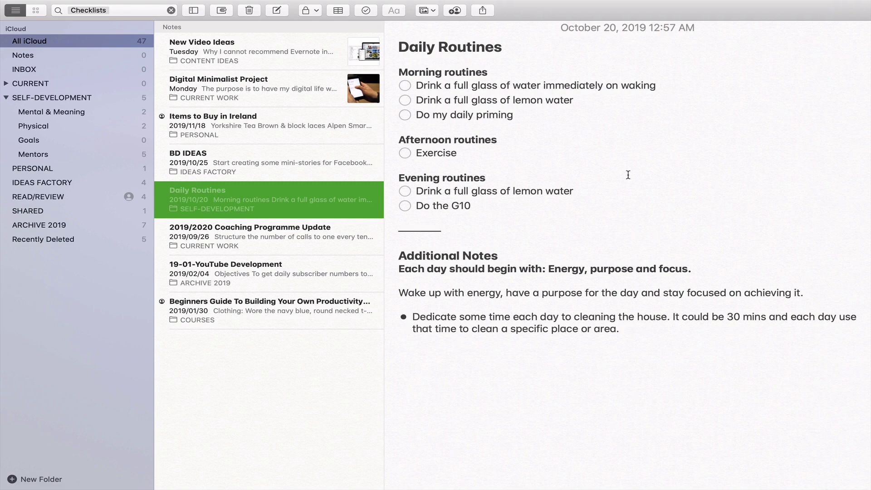
- Replace the search with 'Energy' and open Daily Routines from the matching notes
left_click(171, 10)
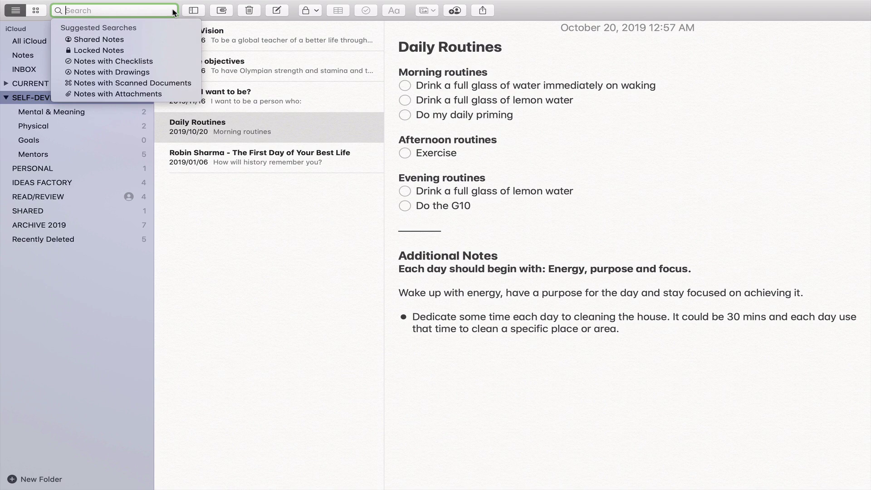
type("Energy")
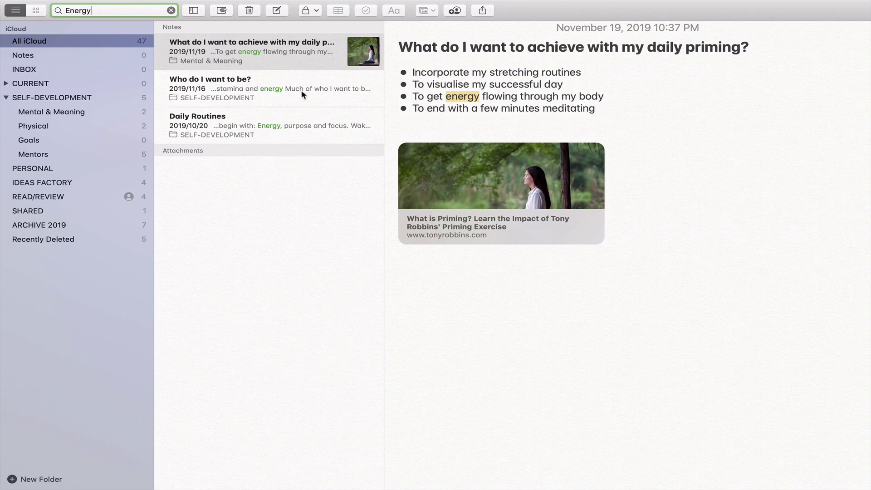
left_click(250, 89)
left_click(249, 123)
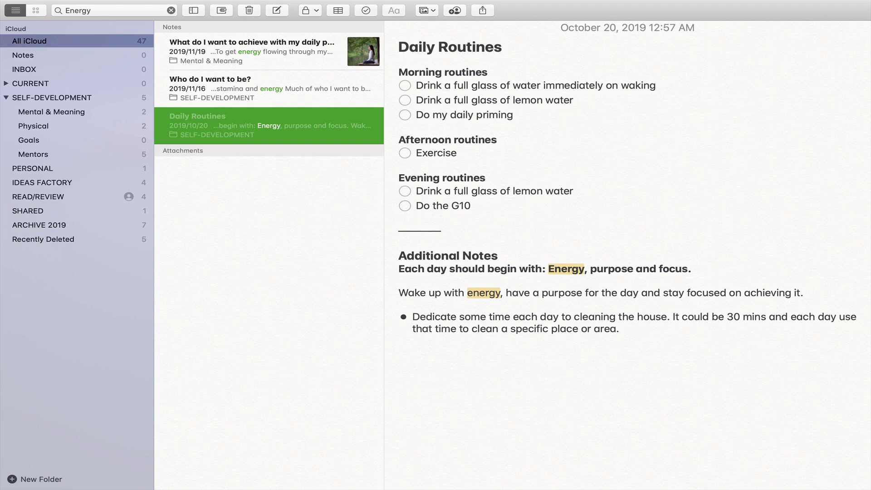
- Add a new line reading #DailyRoutines below the note's last bullet
left_click(682, 349)
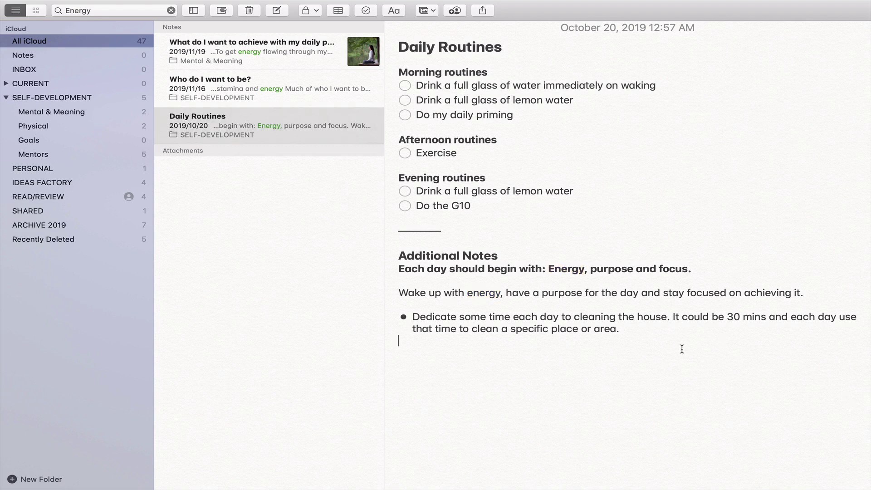
key("Return")
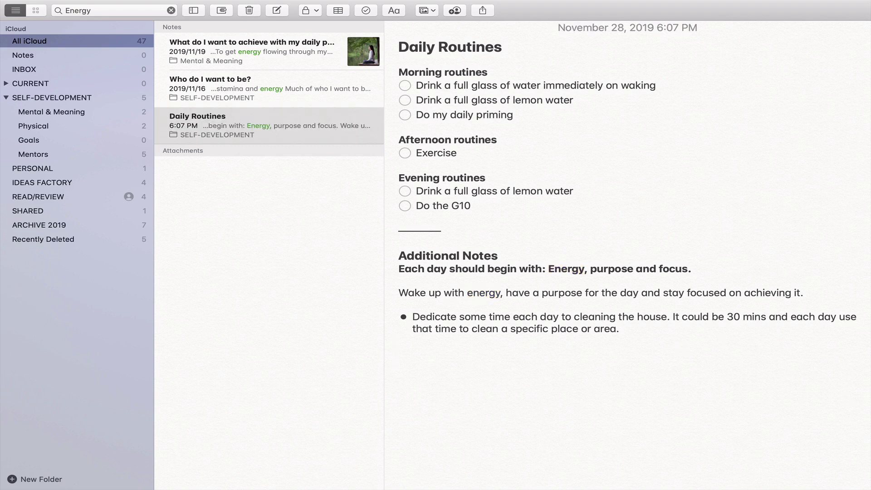
type("#DailyRoutines")
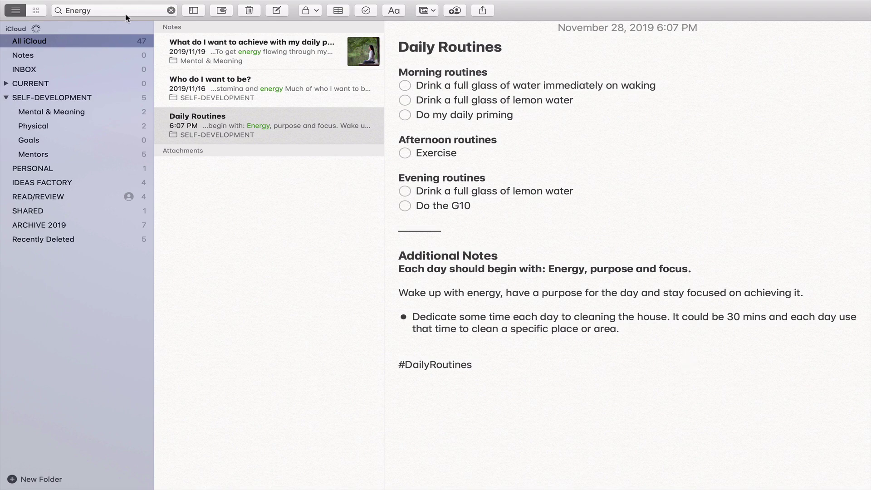
- Search '#Daily' to confirm the tag matches, then erase the search to list all notes
left_click(170, 11)
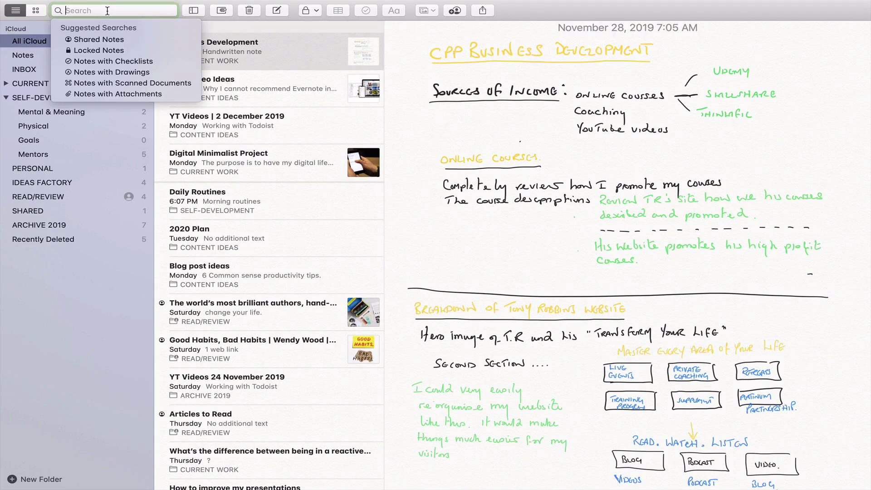
type("#")
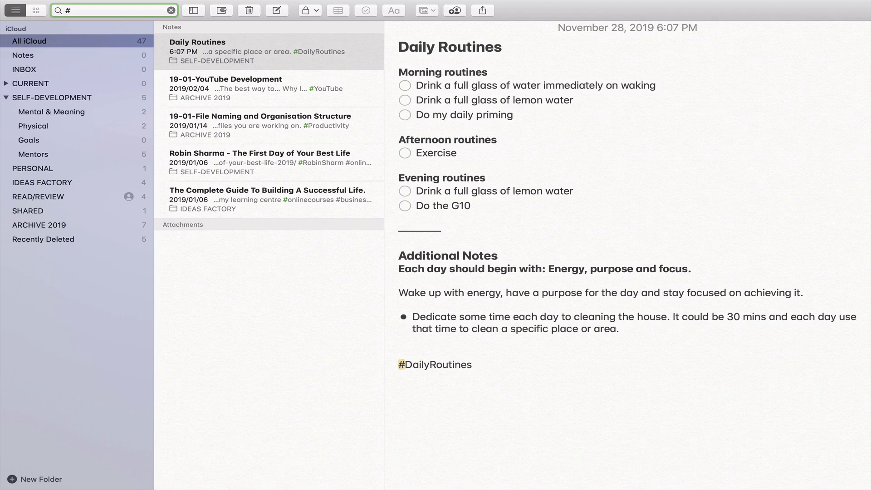
type("Daily")
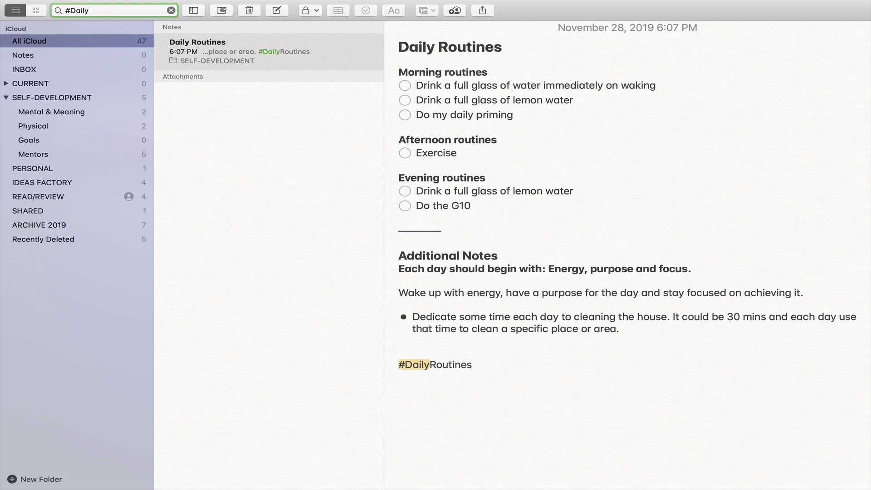
key("BackSpace")
key("BackSpace")
key("BackSpace")
key("BackSpace")
key("BackSpace")
key("BackSpace")
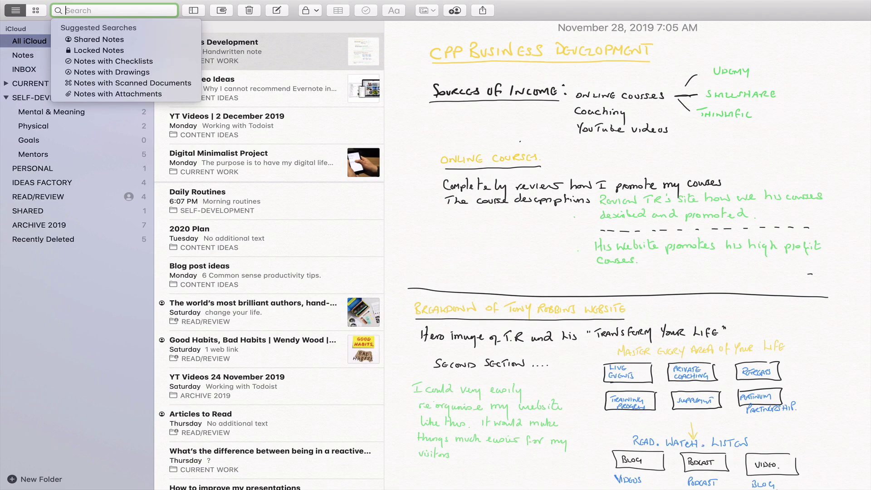
left_click(270, 50)
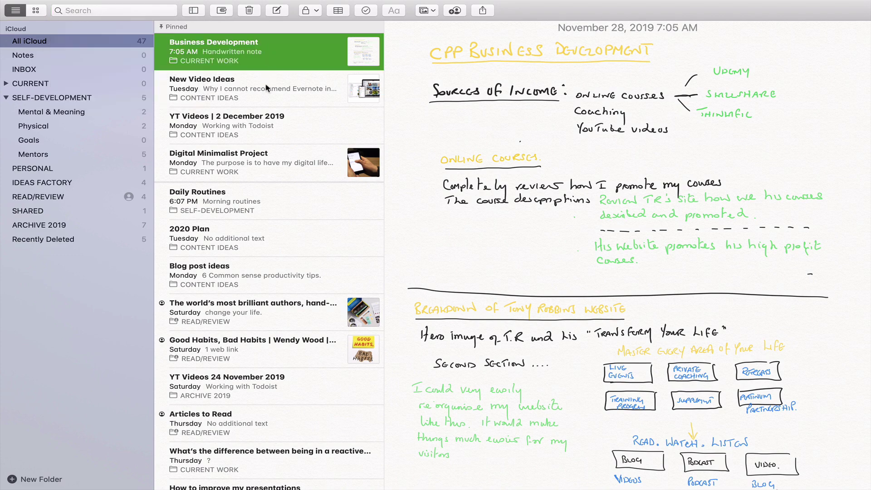
- Open the Daily Routines note from the full All iCloud list
left_click(284, 208)
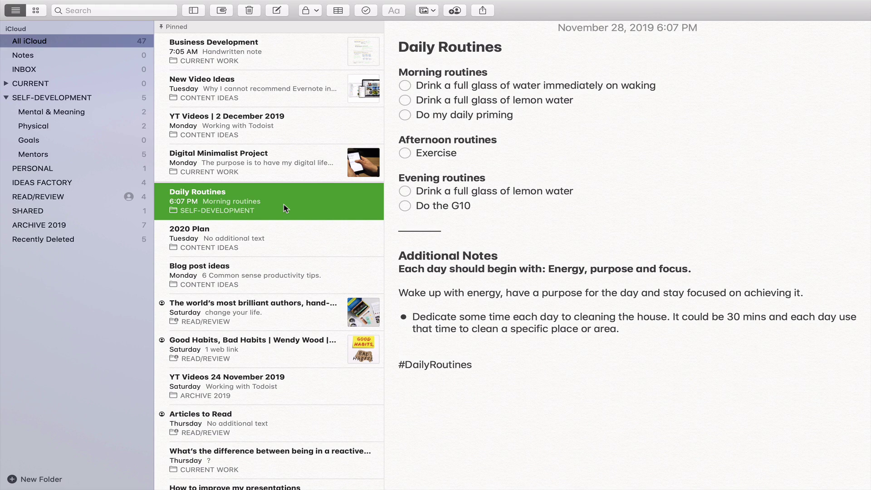